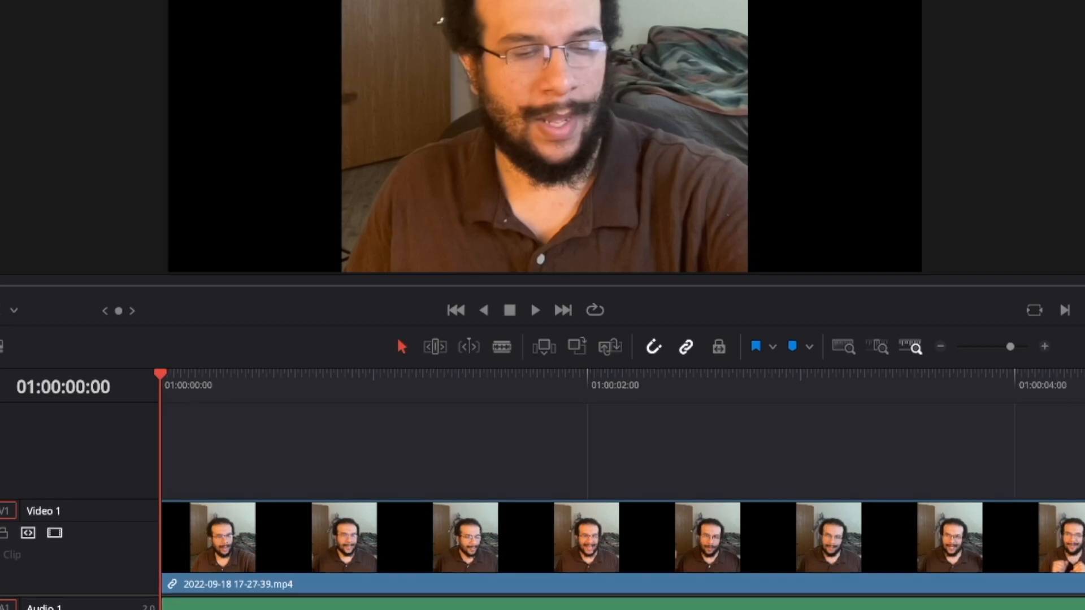
Open Project Settings on the Color Management page and scroll to the Lookup Tables section.
{"action": "key", "text": "shift+9"}
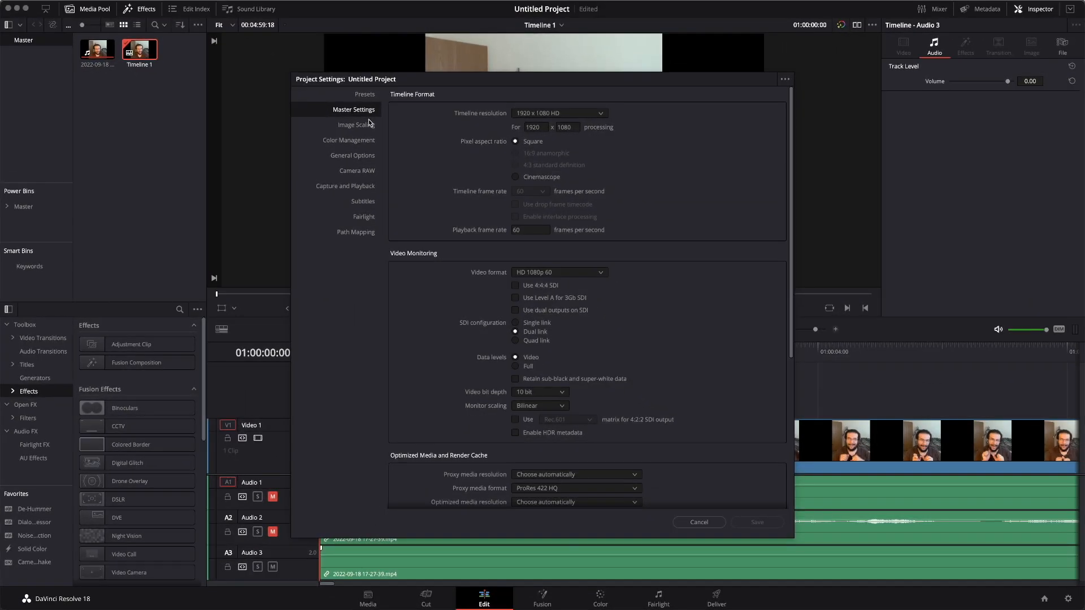
{"action": "left_click", "coordinate": [351, 146]}
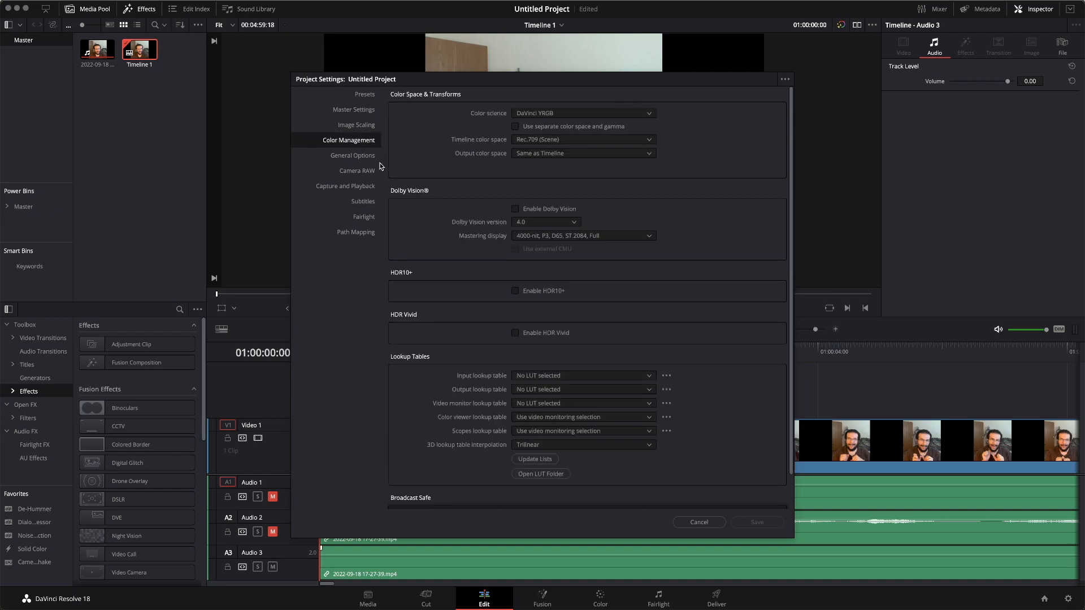
{"action": "scroll", "coordinate": [482, 304], "scroll_direction": "down", "scroll_amount": 2}
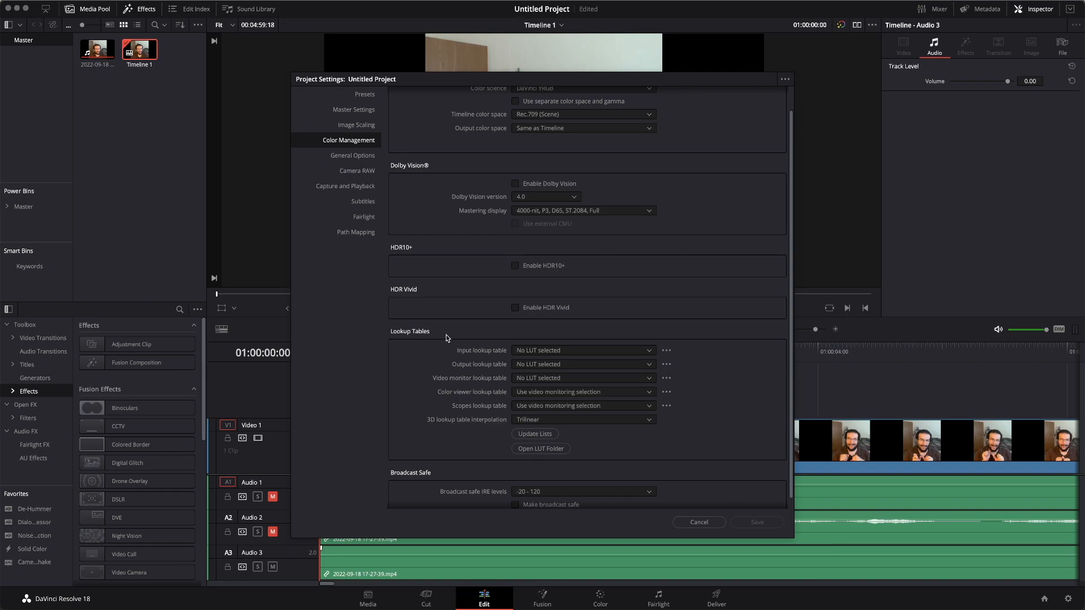
{"action": "scroll", "coordinate": [443, 337], "scroll_direction": "down", "scroll_amount": 1}
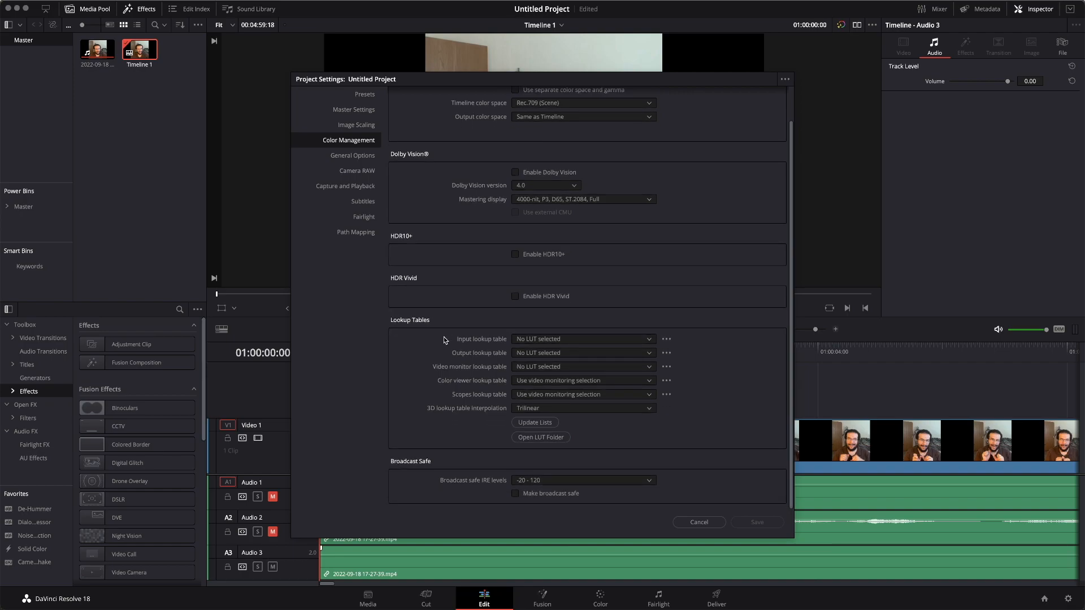
{"action": "scroll", "coordinate": [410, 335], "scroll_direction": "up", "scroll_amount": 1}
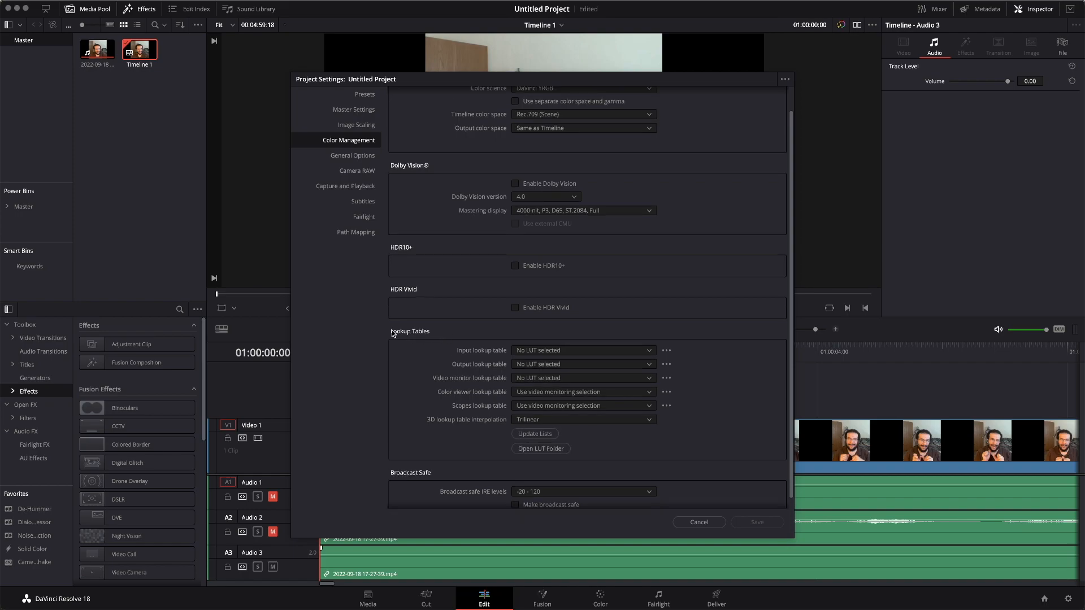
{"action": "scroll", "coordinate": [443, 337], "scroll_direction": "down", "scroll_amount": 1}
Open the LUT folder and browse its contents.
{"action": "left_click", "coordinate": [540, 437]}
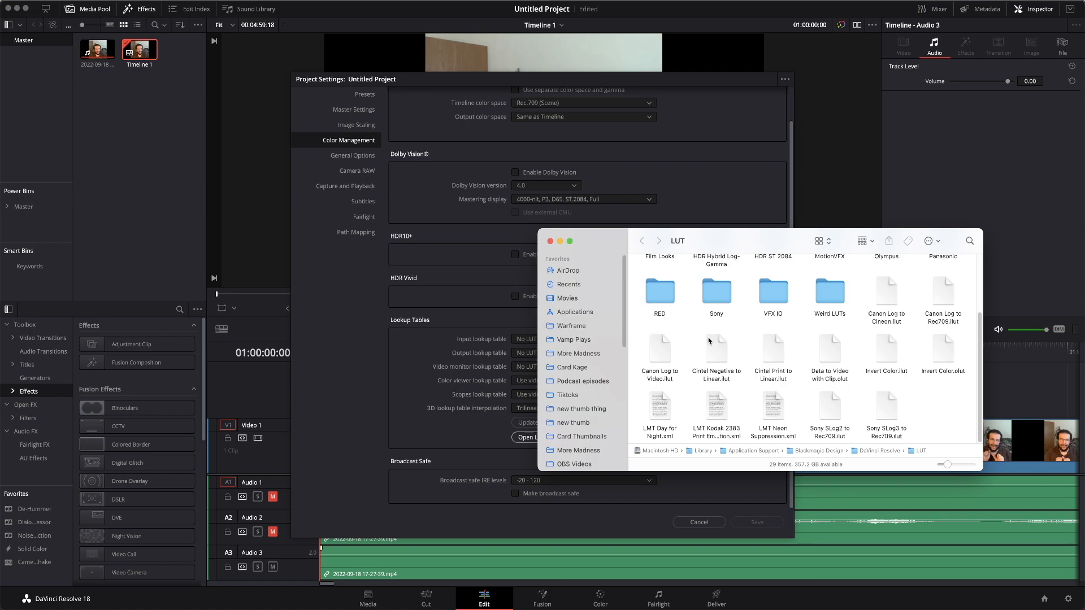
{"action": "scroll", "coordinate": [709, 341], "scroll_direction": "up", "scroll_amount": 3}
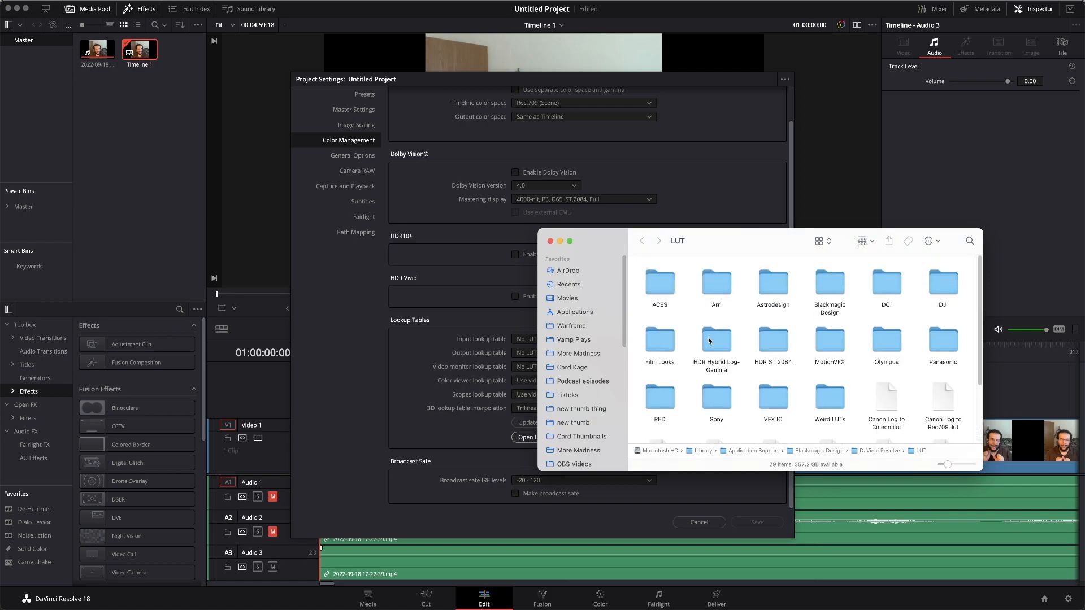
{"action": "scroll", "coordinate": [709, 340], "scroll_direction": "down", "scroll_amount": 3}
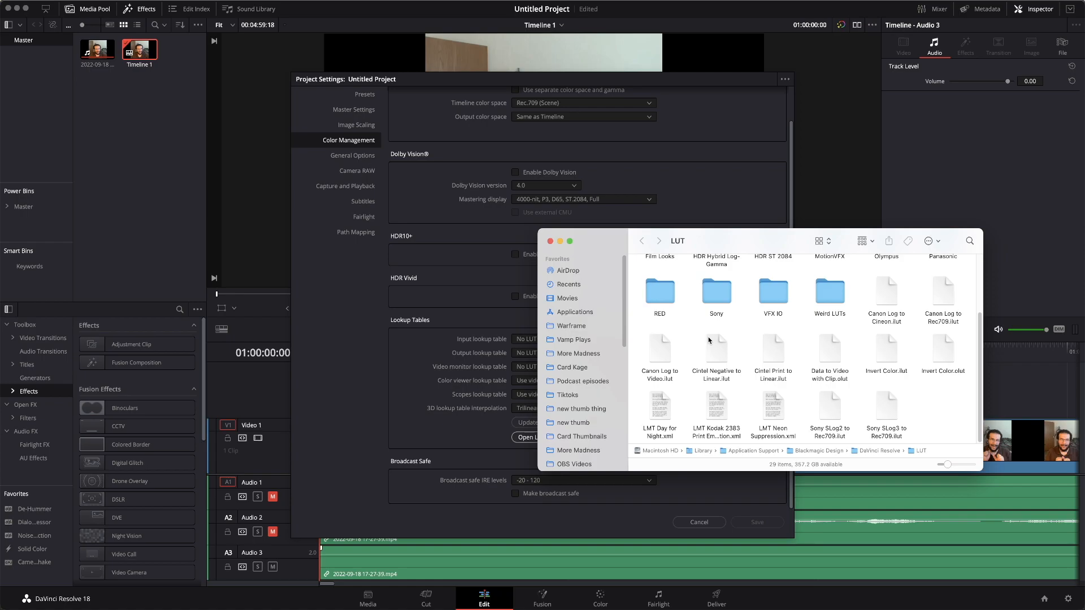
{"action": "scroll", "coordinate": [709, 341], "scroll_direction": "up", "scroll_amount": 2}
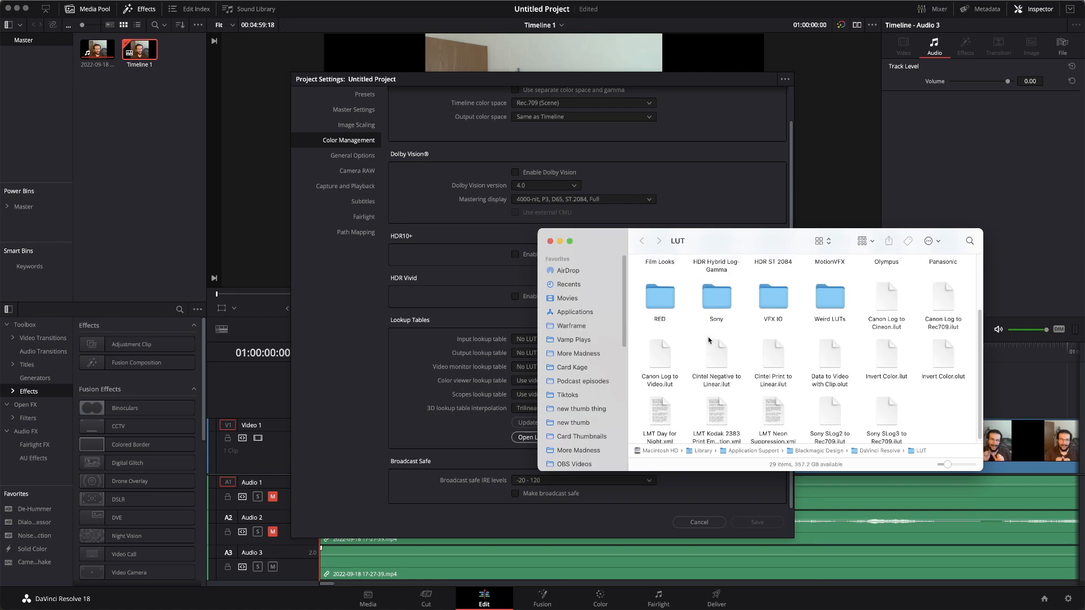
{"action": "scroll", "coordinate": [709, 341], "scroll_direction": "up", "scroll_amount": 2}
{"action": "scroll", "coordinate": [709, 341], "scroll_direction": "down", "scroll_amount": 4}
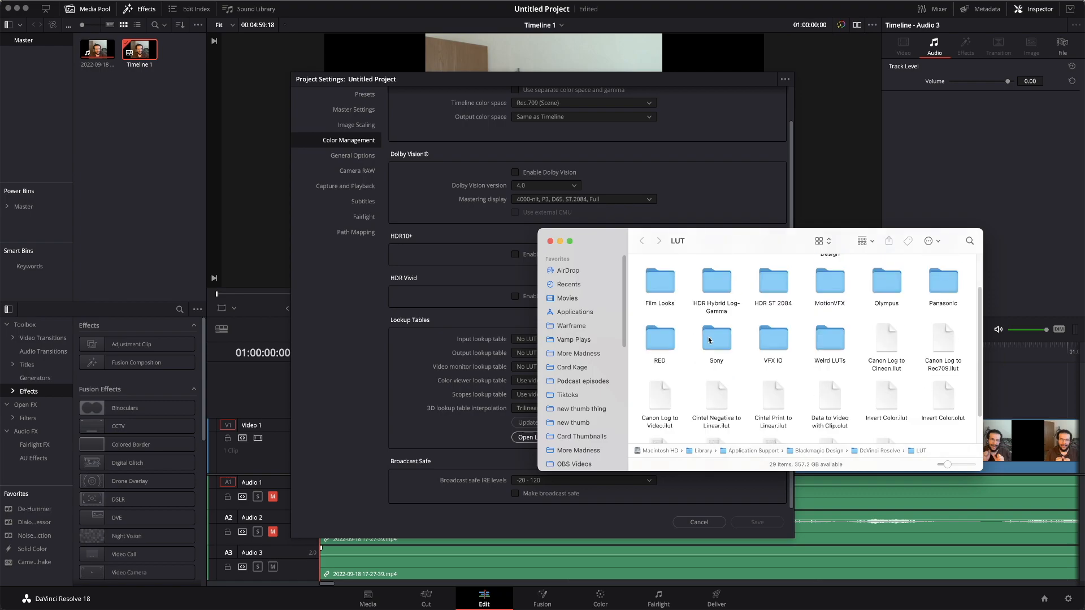
{"action": "scroll", "coordinate": [709, 341], "scroll_direction": "up", "scroll_amount": 5}
{"action": "scroll", "coordinate": [709, 340], "scroll_direction": "down", "scroll_amount": 1}
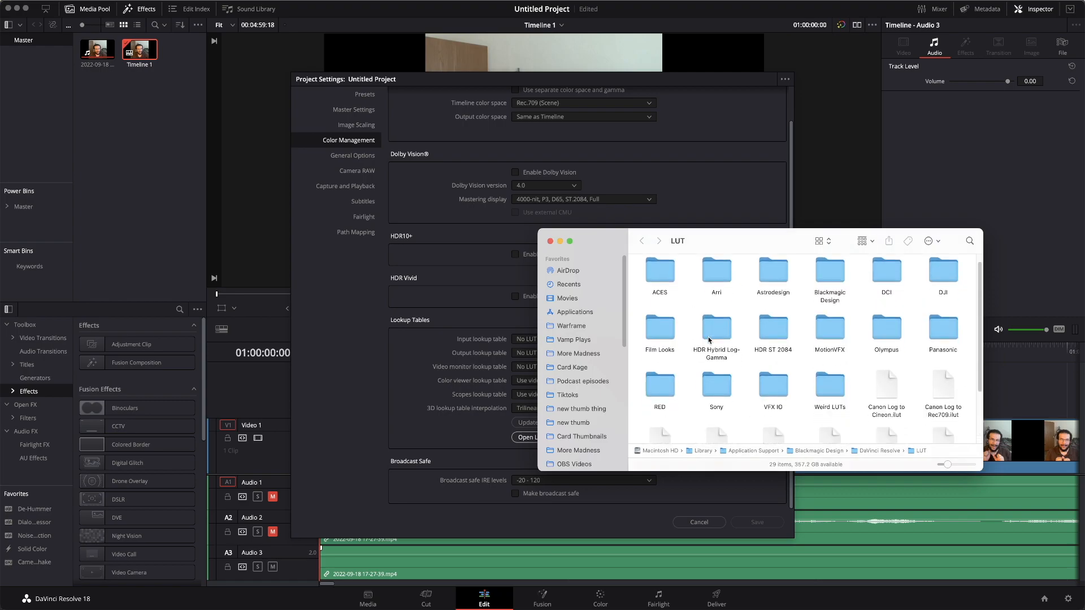
{"action": "scroll", "coordinate": [710, 341], "scroll_direction": "down", "scroll_amount": 2}
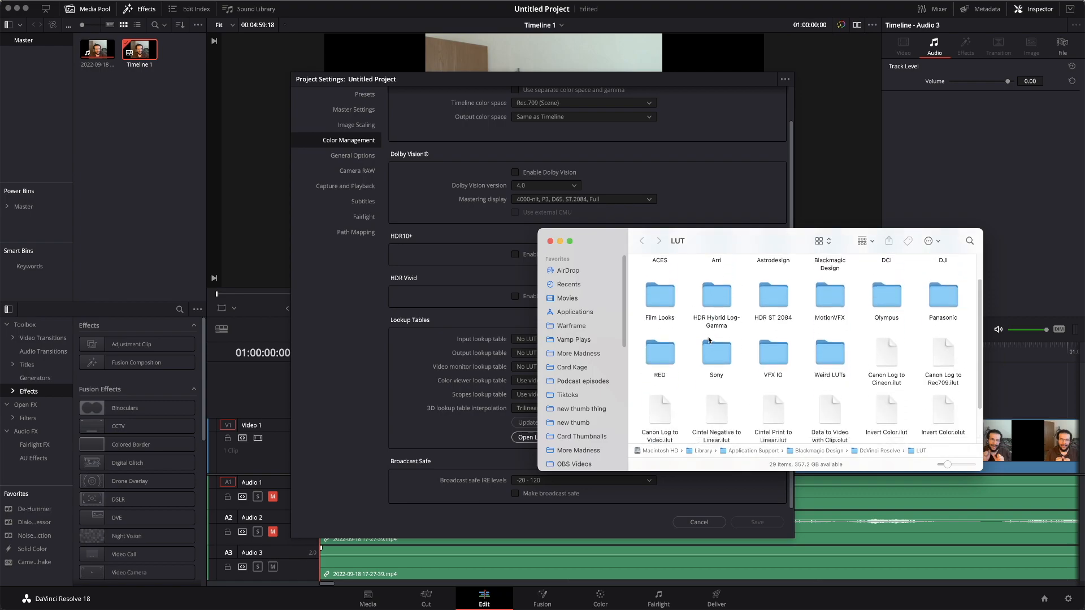
{"action": "scroll", "coordinate": [710, 340], "scroll_direction": "down", "scroll_amount": 1}
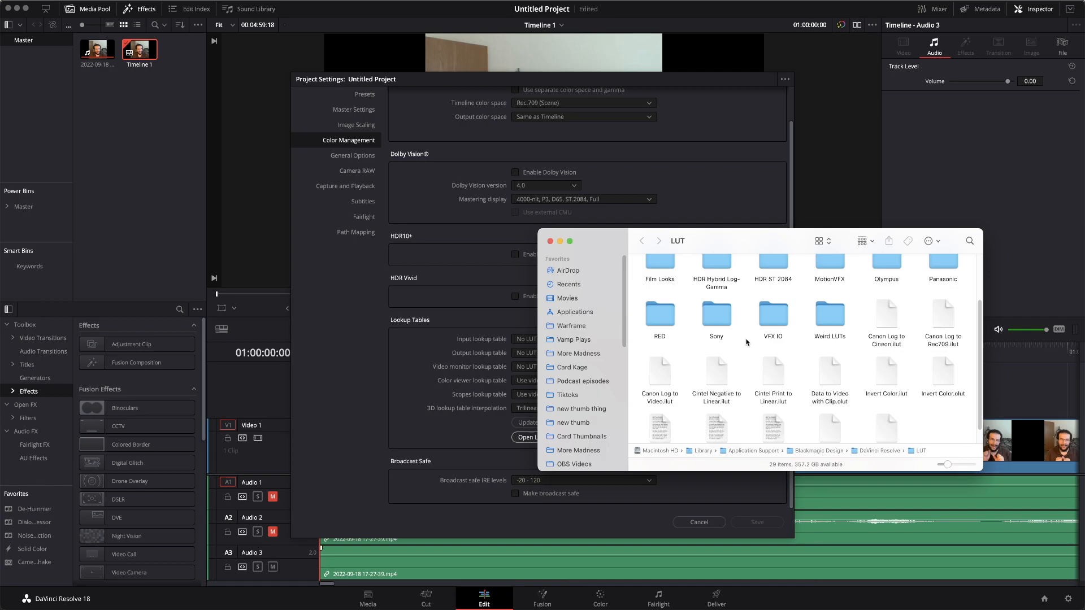
Open the Weird LUTs folder inside the LUT folder.
{"action": "left_click", "coordinate": [831, 320]}
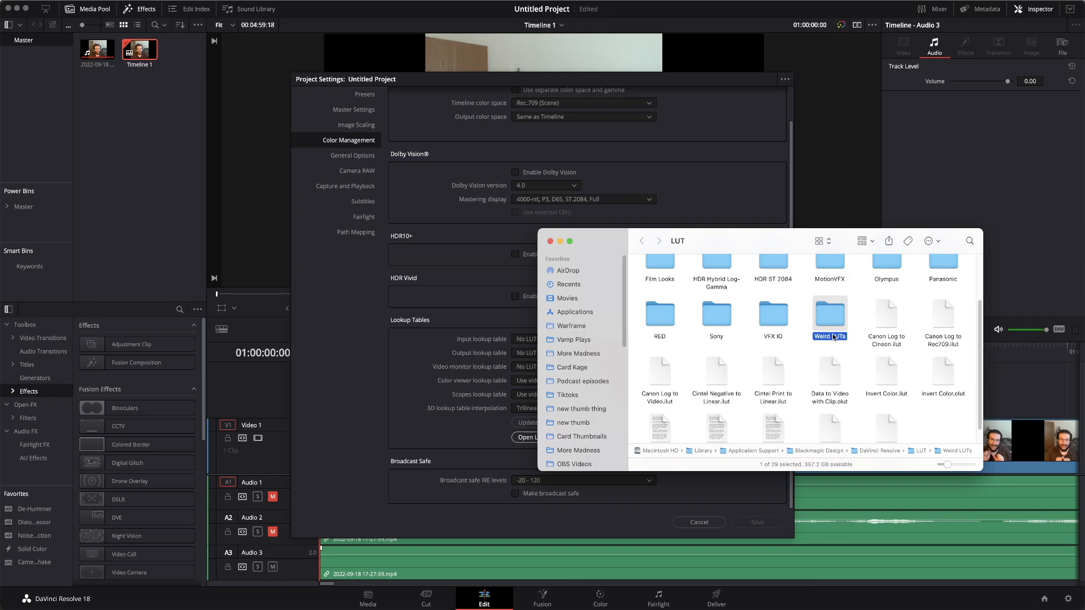
{"action": "right_click", "coordinate": [931, 420]}
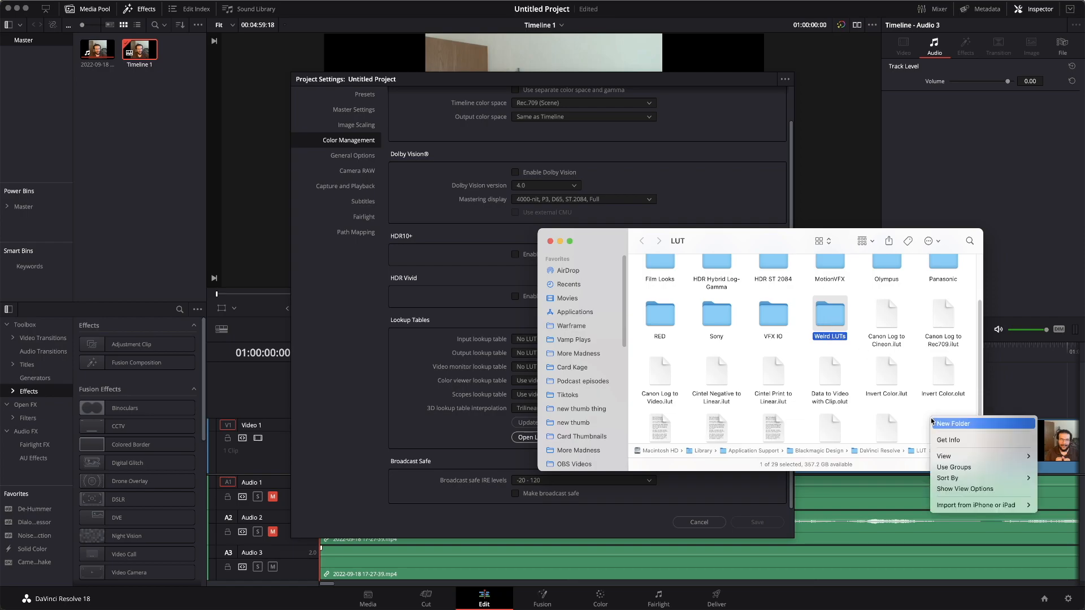
{"action": "left_click", "coordinate": [910, 409]}
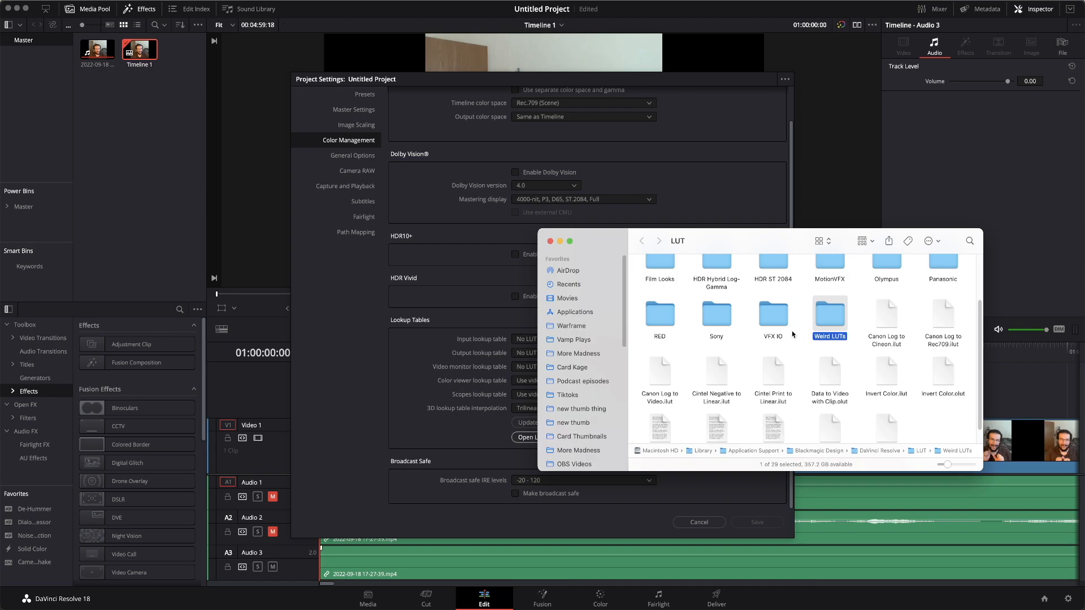
{"action": "double_click", "coordinate": [831, 312]}
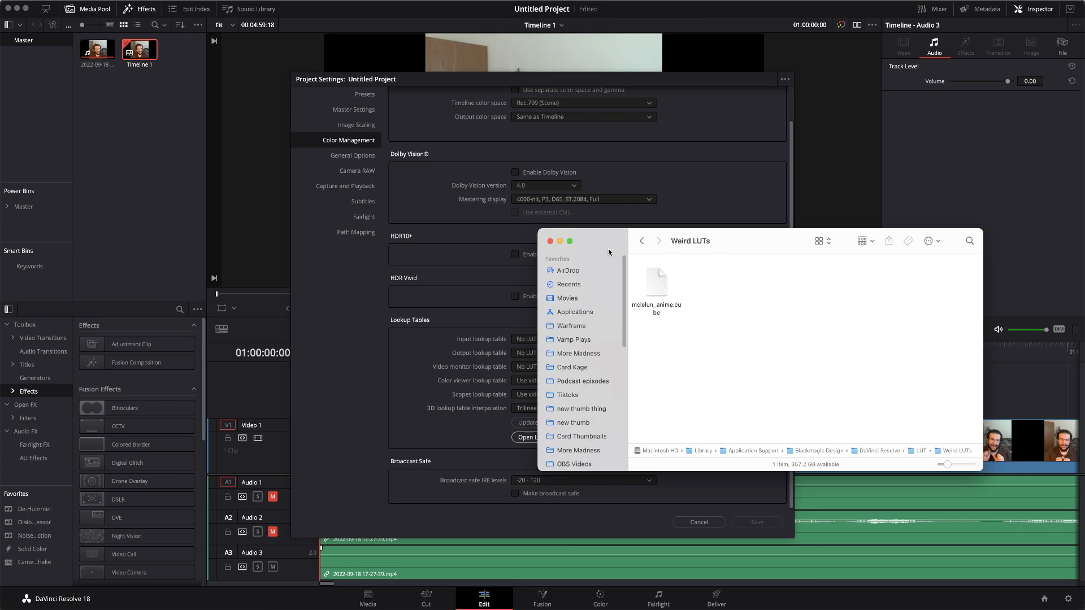
Close the folder window, refresh the LUT lists and close Project Settings.
{"action": "left_click", "coordinate": [550, 242]}
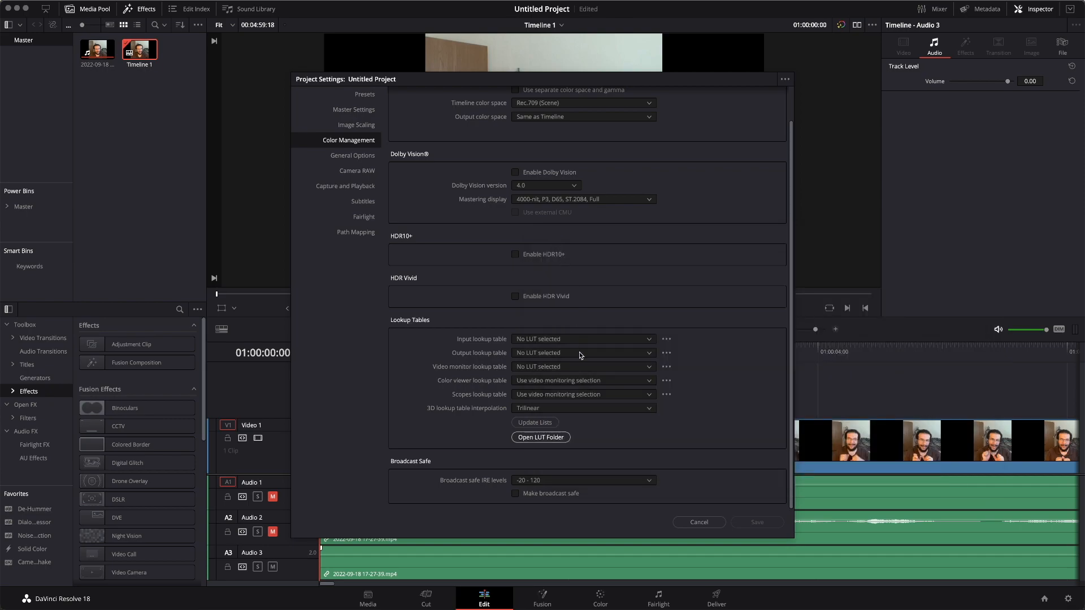
{"action": "left_click", "coordinate": [534, 425]}
{"action": "left_click", "coordinate": [537, 424]}
{"action": "left_click", "coordinate": [713, 524]}
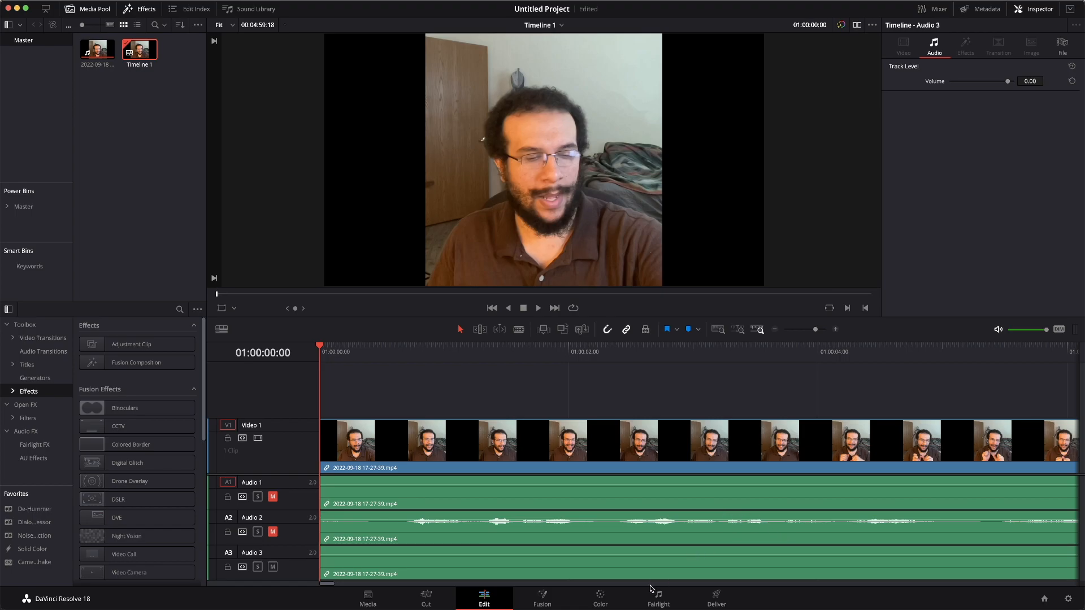
On the Color page, apply the Weird LUTs mclelun_anime LUT to the clip's node.
{"action": "left_click", "coordinate": [600, 598]}
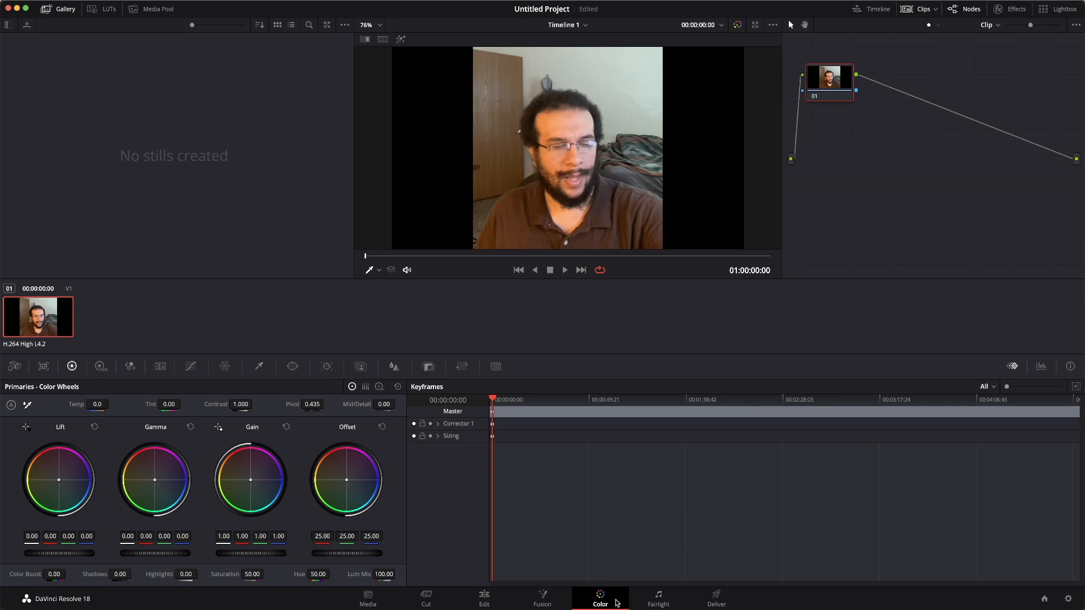
{"action": "right_click", "coordinate": [832, 81]}
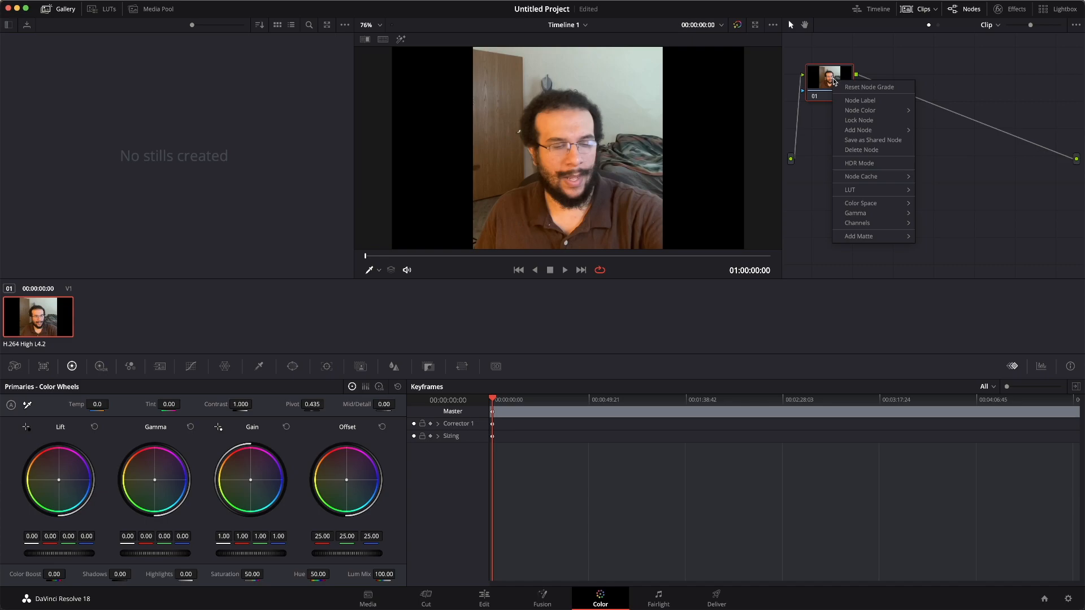
{"action": "mouse_move", "coordinate": [868, 112]}
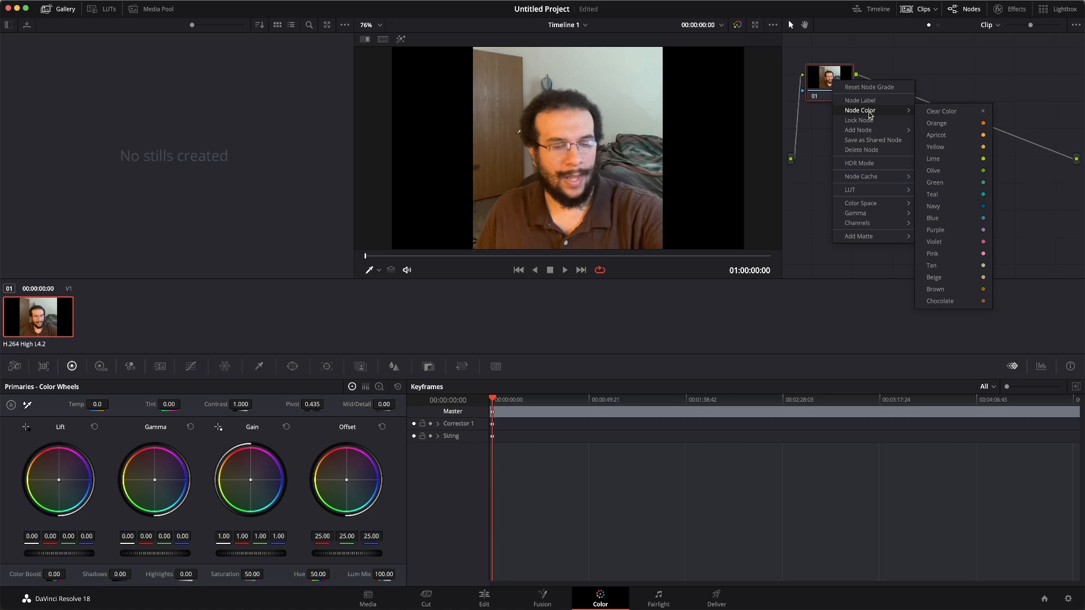
{"action": "mouse_move", "coordinate": [874, 194]}
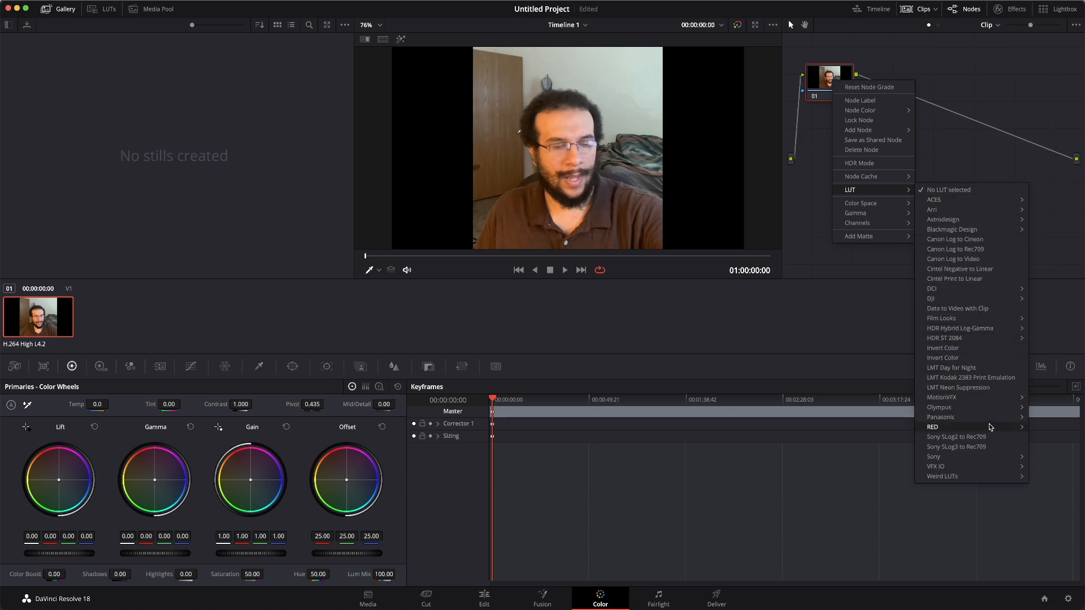
{"action": "mouse_move", "coordinate": [952, 476]}
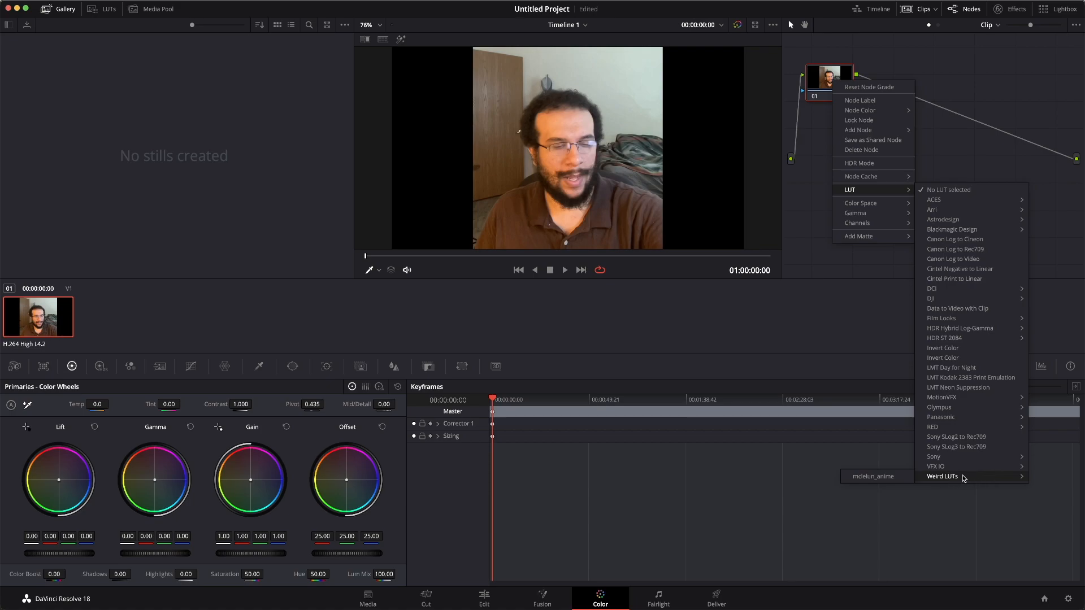
{"action": "left_click", "coordinate": [883, 478]}
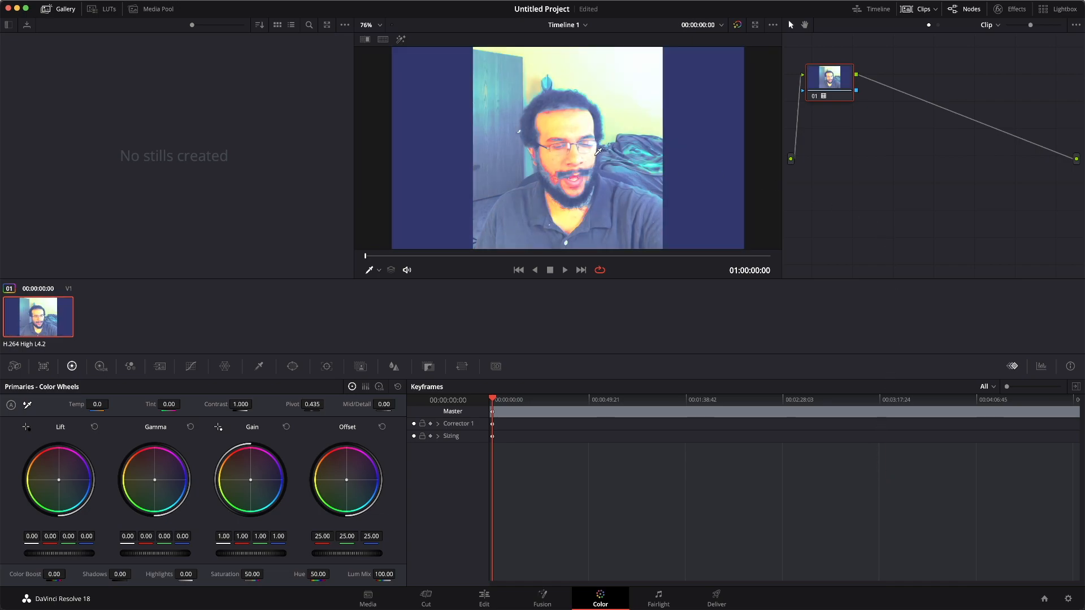
Reset the node grade to remove the LUT.
{"action": "right_click", "coordinate": [832, 78]}
{"action": "left_click", "coordinate": [854, 87]}
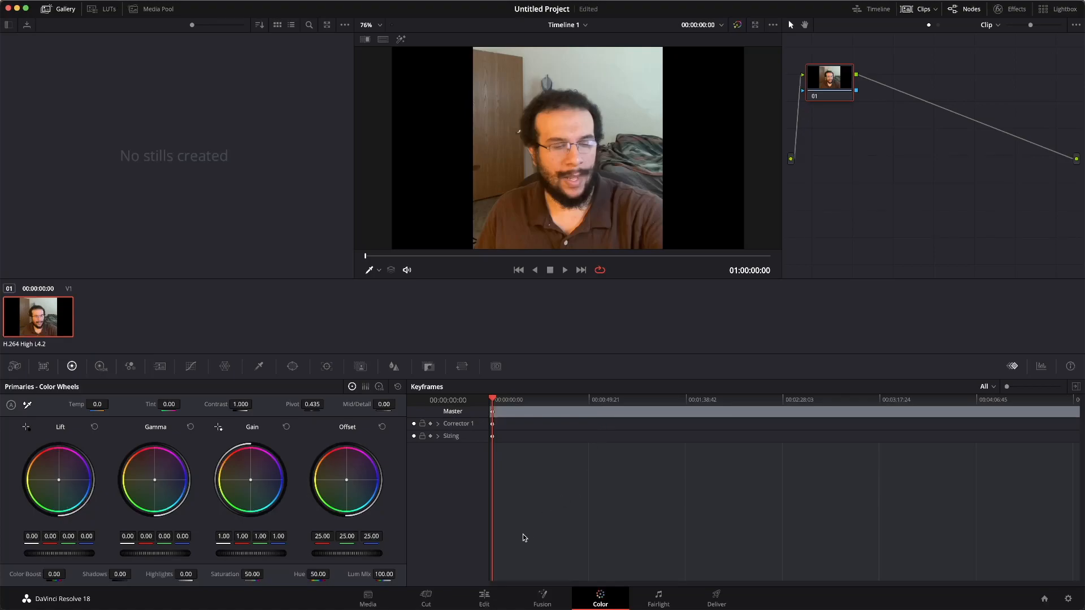
Return to the Edit page and show the Effects library.
{"action": "left_click", "coordinate": [479, 601]}
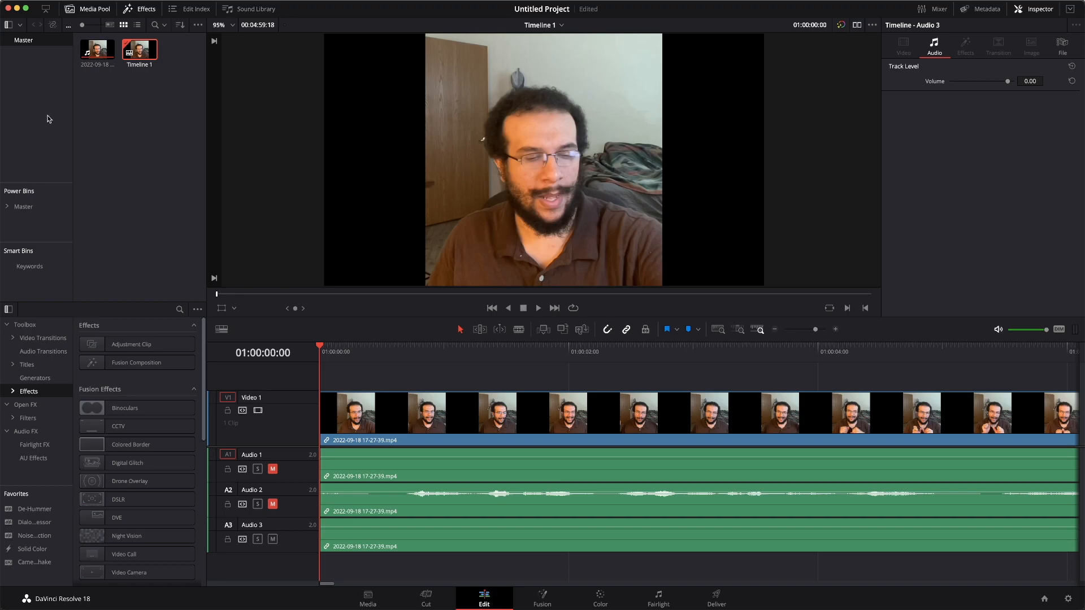
{"action": "left_click", "coordinate": [142, 12]}
{"action": "left_click", "coordinate": [142, 11]}
{"action": "left_click", "coordinate": [143, 11]}
{"action": "left_click", "coordinate": [142, 11]}
Add an Adjustment Clip on Video 2 above the footage, starting at the timeline's beginning.
{"action": "left_click", "coordinate": [129, 344]}
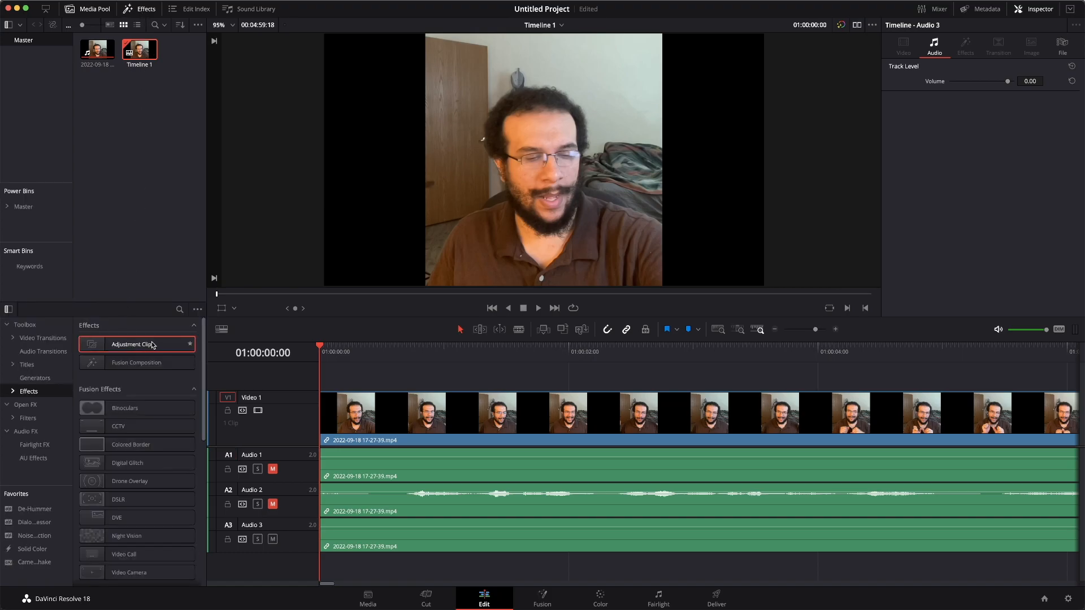
{"action": "left_click_drag", "start_coordinate": [146, 347], "coordinate": [410, 384]}
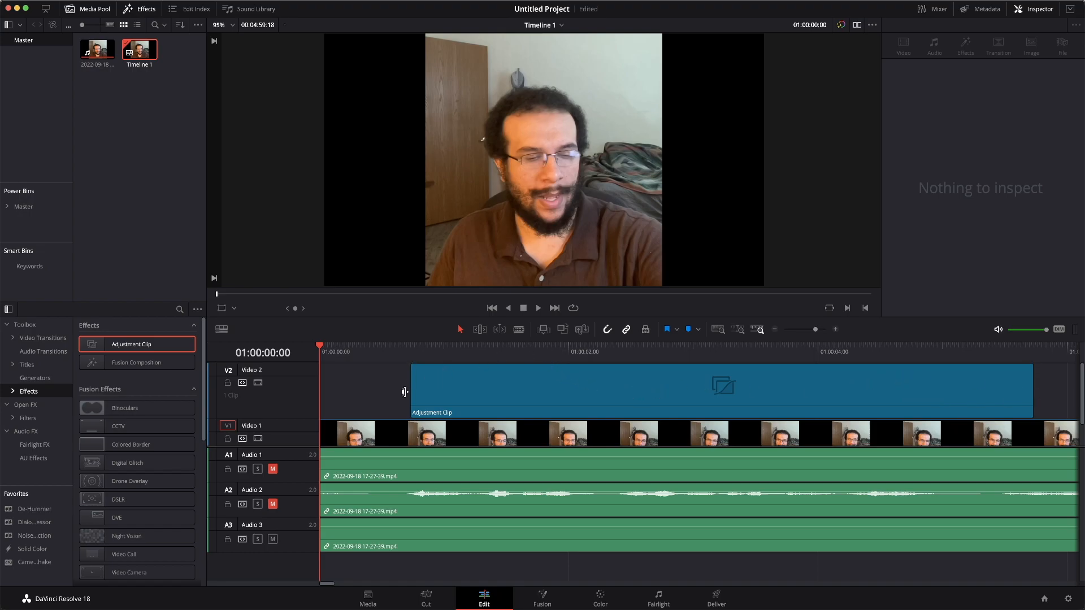
{"action": "left_click_drag", "start_coordinate": [412, 391], "coordinate": [303, 392]}
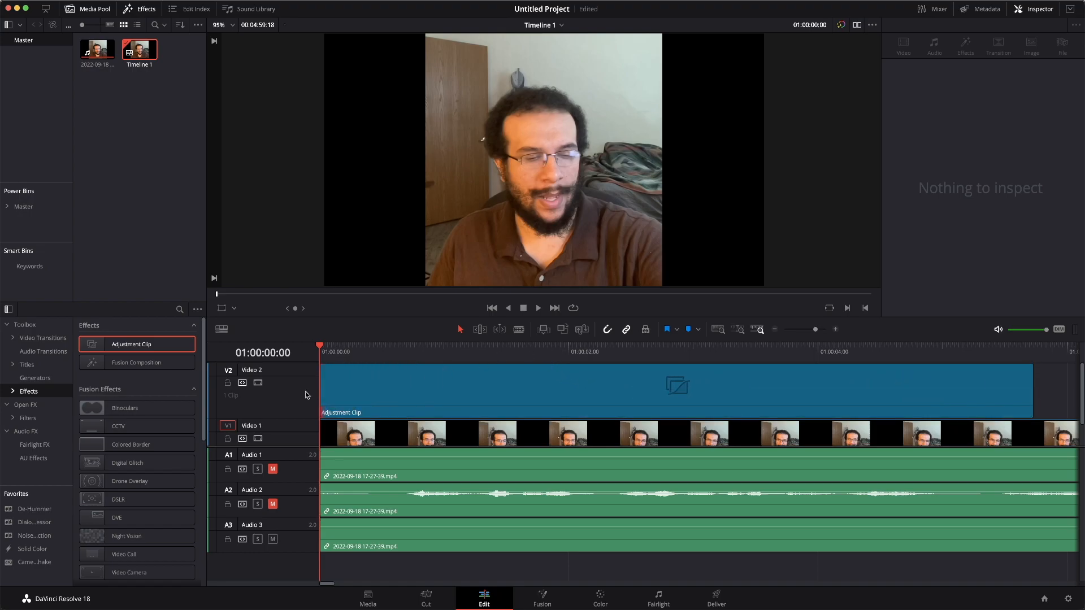
Select the adjustment clip, switch to the Color page, and apply the Weird LUTs mclelun_anime LUT to its node.
{"action": "left_click", "coordinate": [455, 390]}
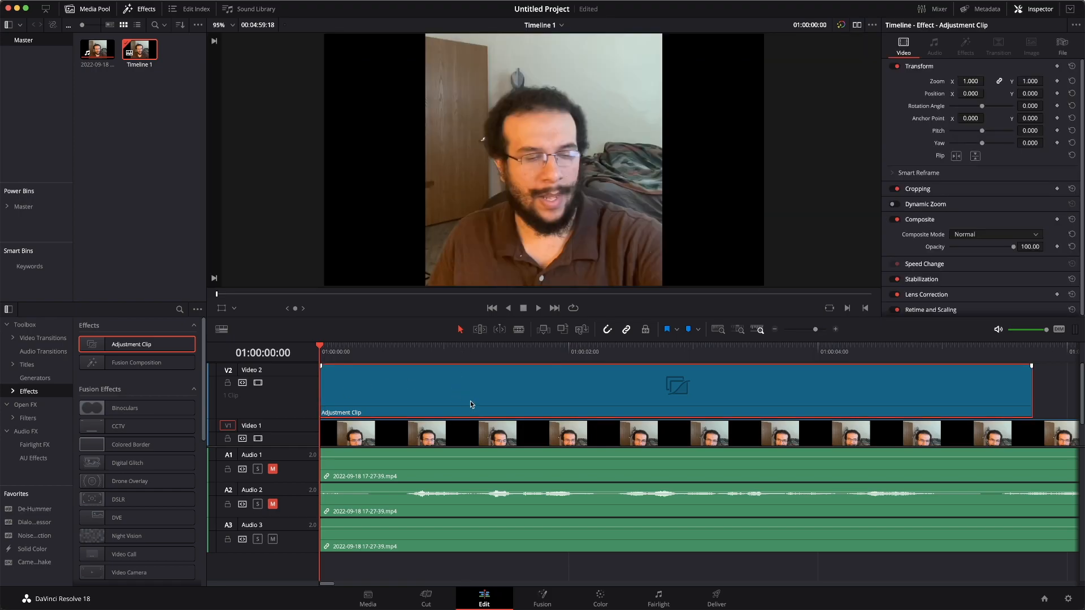
{"action": "left_click", "coordinate": [601, 594]}
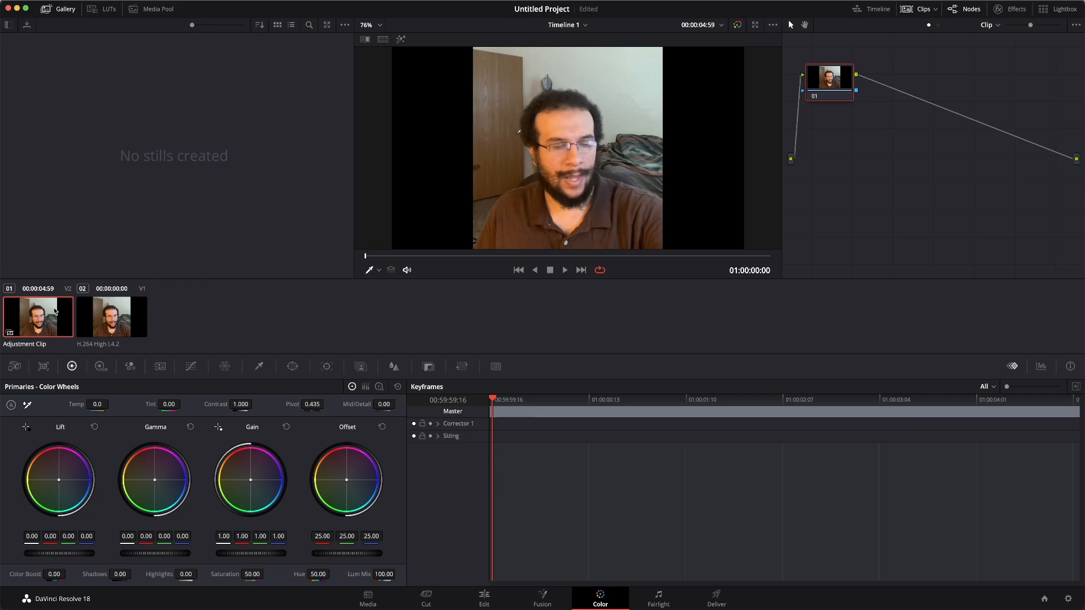
{"action": "right_click", "coordinate": [827, 81]}
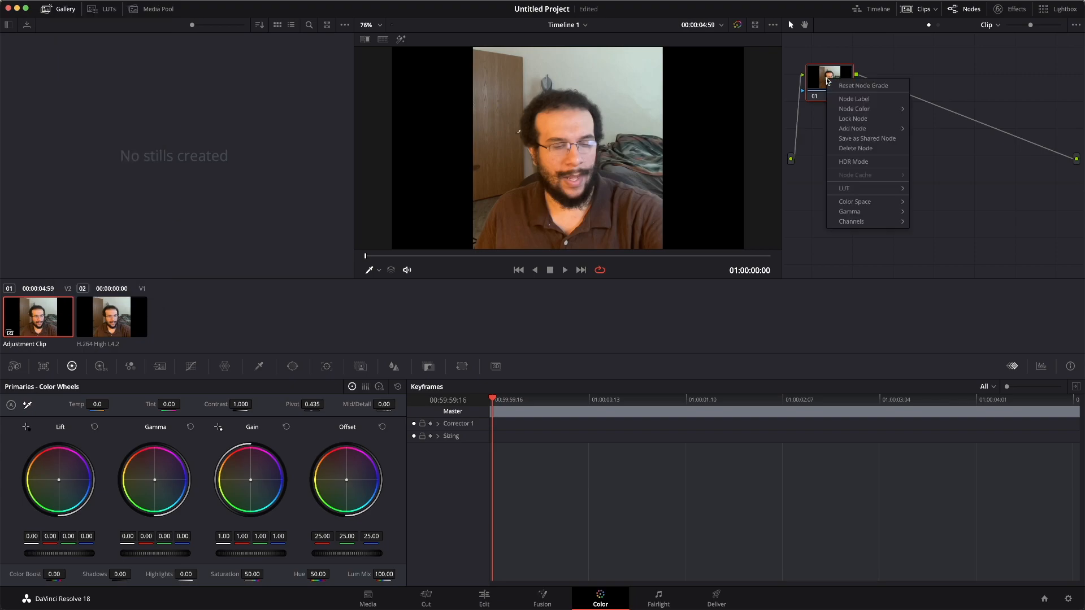
{"action": "mouse_move", "coordinate": [880, 190]}
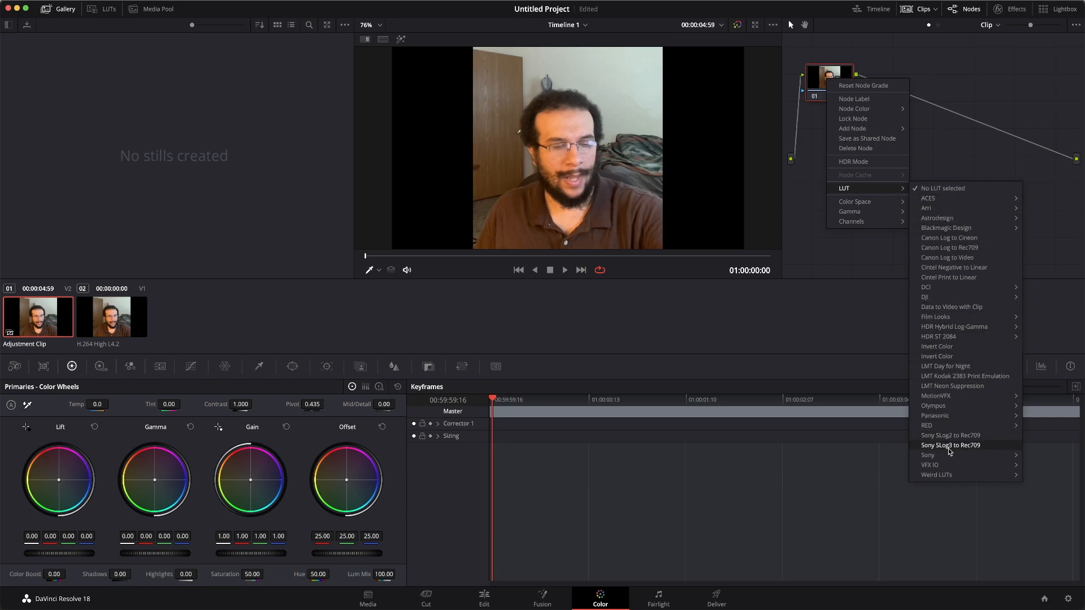
{"action": "mouse_move", "coordinate": [959, 477]}
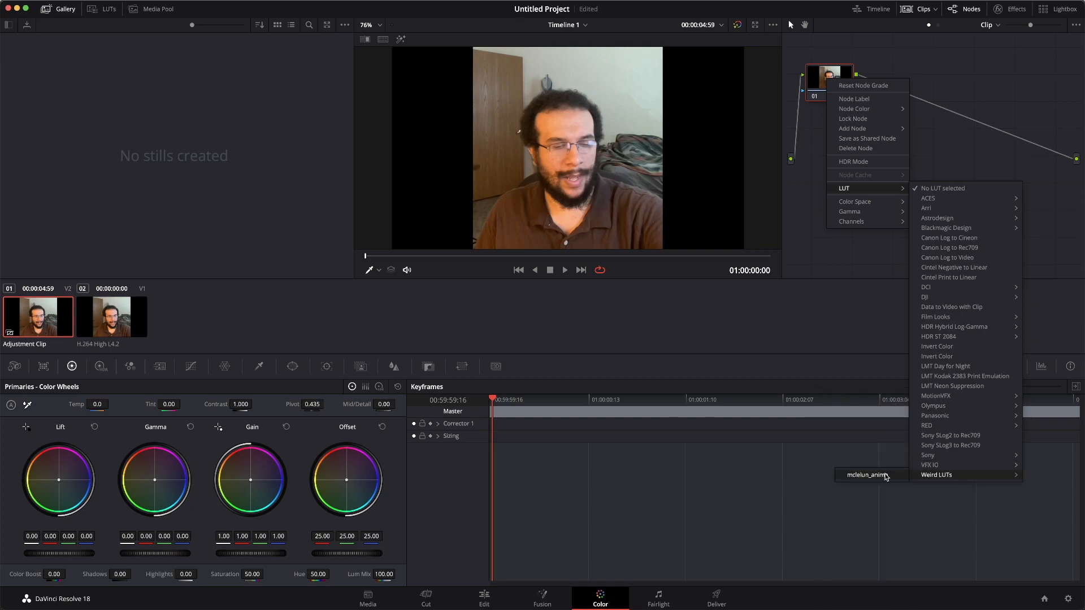
{"action": "left_click", "coordinate": [885, 475]}
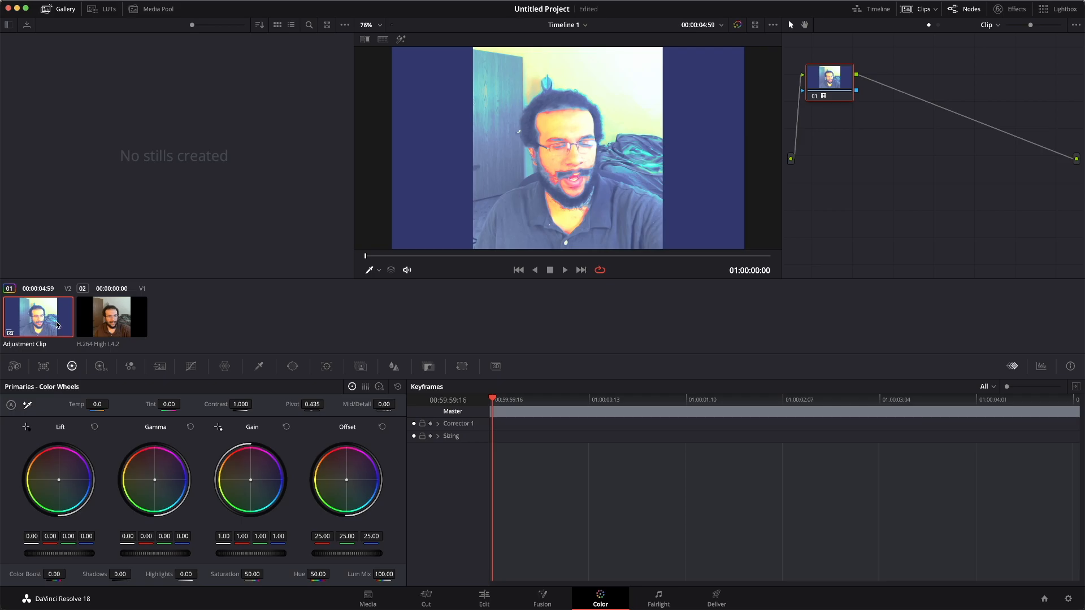
Compare the graded adjustment clip with the ungraded footage by selecting each clip's thumbnail in turn.
{"action": "left_click", "coordinate": [97, 320]}
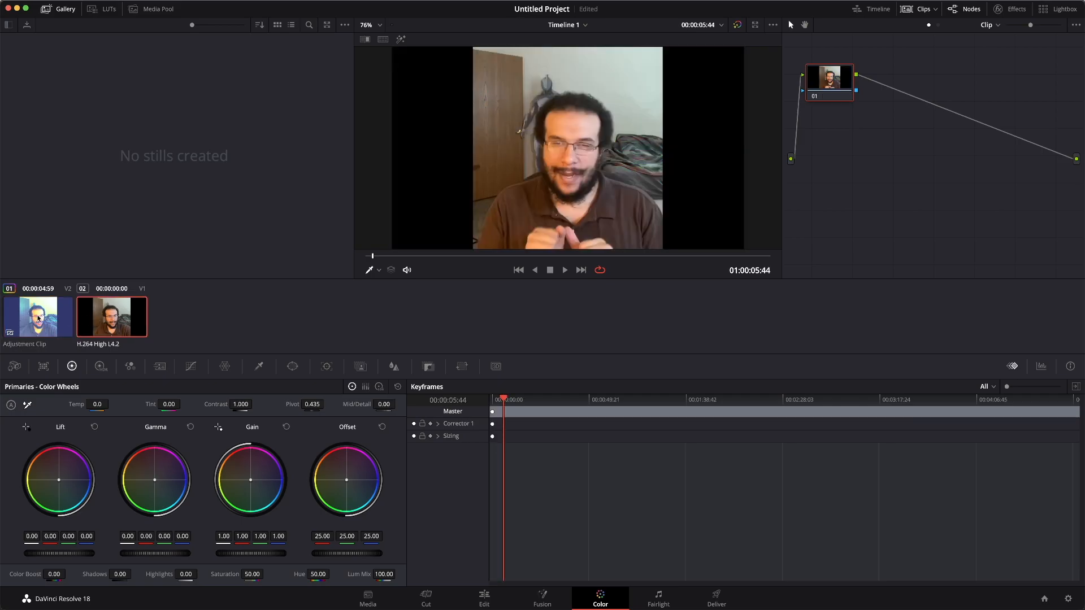
{"action": "left_click", "coordinate": [25, 317]}
{"action": "left_click", "coordinate": [84, 318]}
{"action": "left_click", "coordinate": [33, 314]}
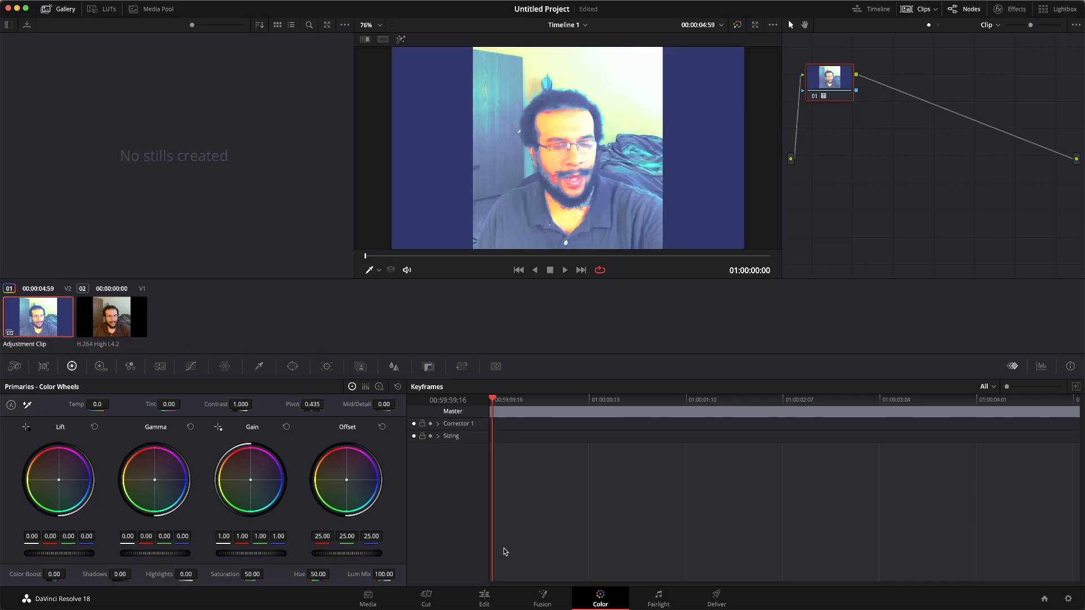
Return to the Edit page and toggle the Video 2 track on and off to compare the footage with and without the LUT.
{"action": "left_click", "coordinate": [483, 597]}
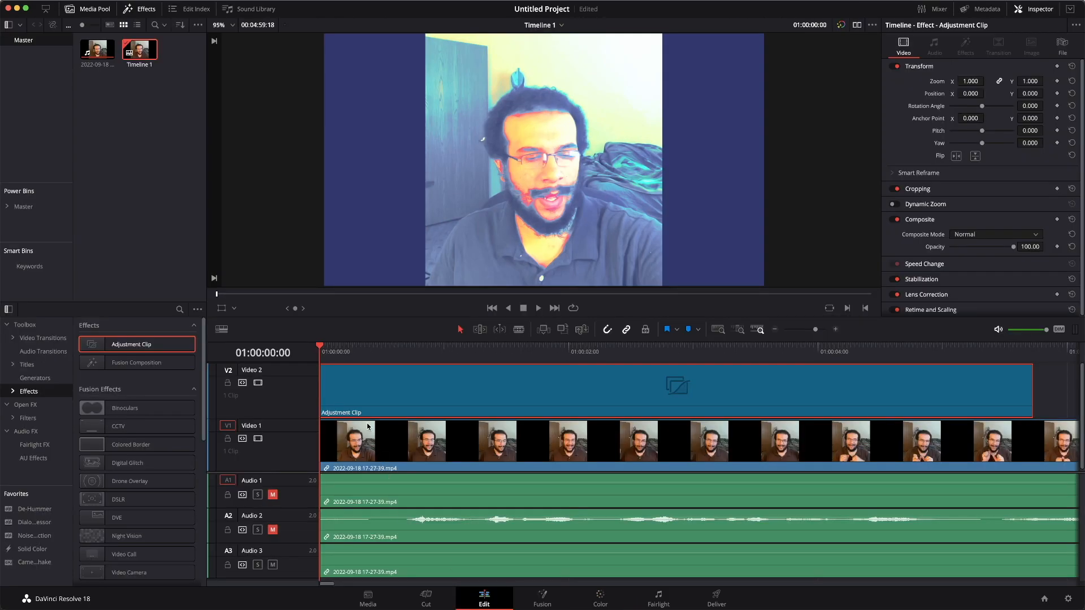
{"action": "left_click", "coordinate": [259, 384]}
{"action": "left_click", "coordinate": [258, 384]}
{"action": "left_click", "coordinate": [259, 384]}
{"action": "left_click", "coordinate": [258, 384]}
{"action": "left_click", "coordinate": [259, 385]}
{"action": "left_click", "coordinate": [260, 384]}
{"action": "left_click", "coordinate": [259, 385]}
{"action": "left_click", "coordinate": [260, 385]}
{"action": "left_click", "coordinate": [259, 384]}
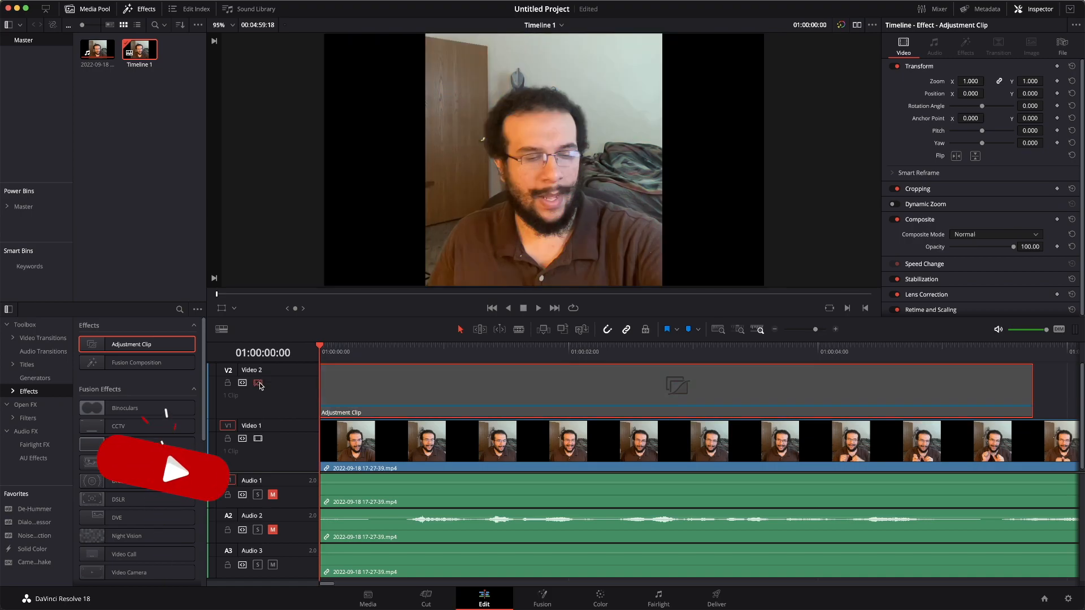
{"action": "left_click", "coordinate": [260, 384]}
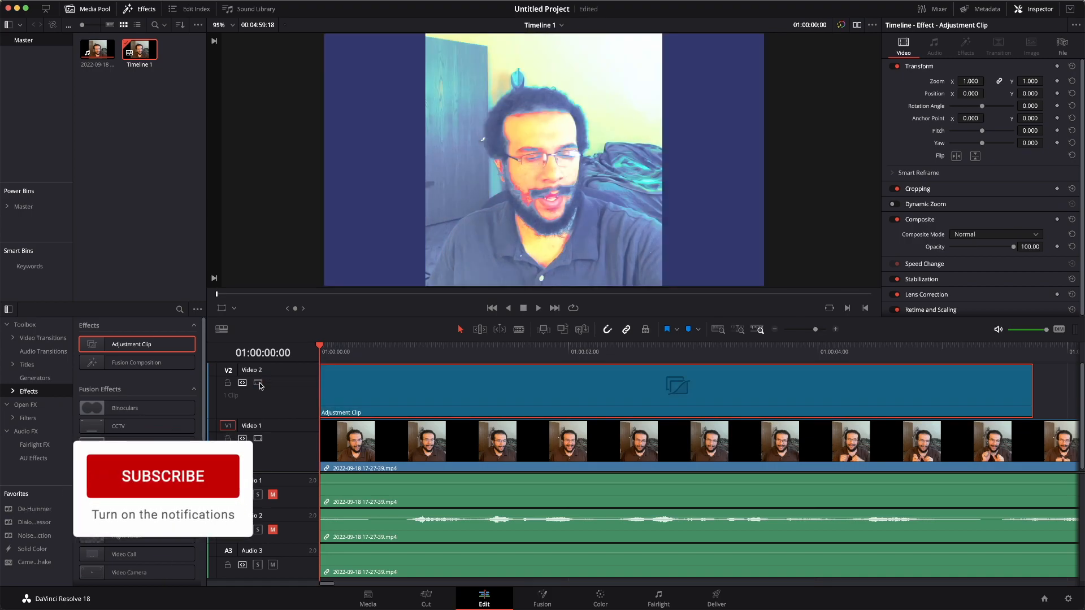
{"action": "left_click", "coordinate": [259, 384]}
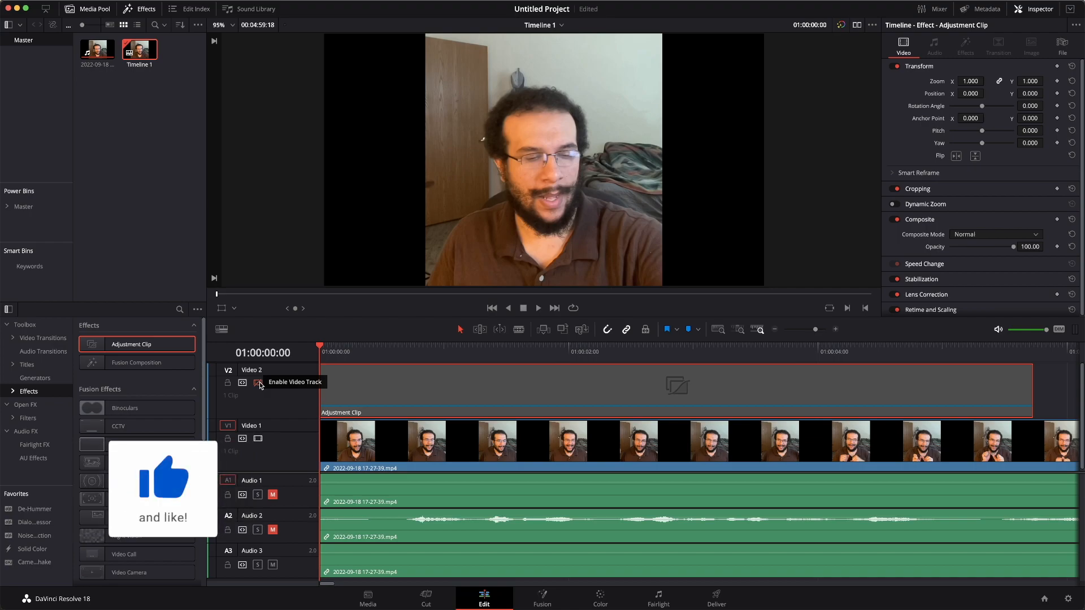